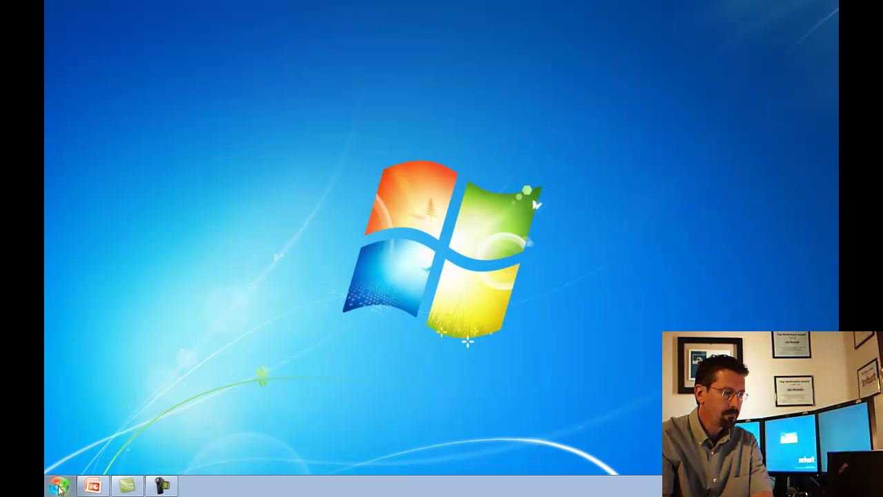
Open the SETUP_DISK disc in the DVD RW drive (D:) and run AutoPlayer.exe.
left_click(385, 374)
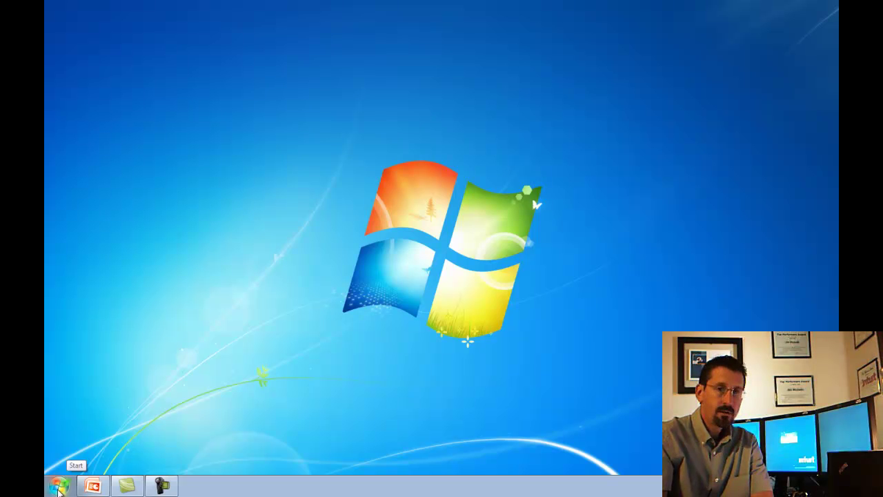
left_click(60, 487)
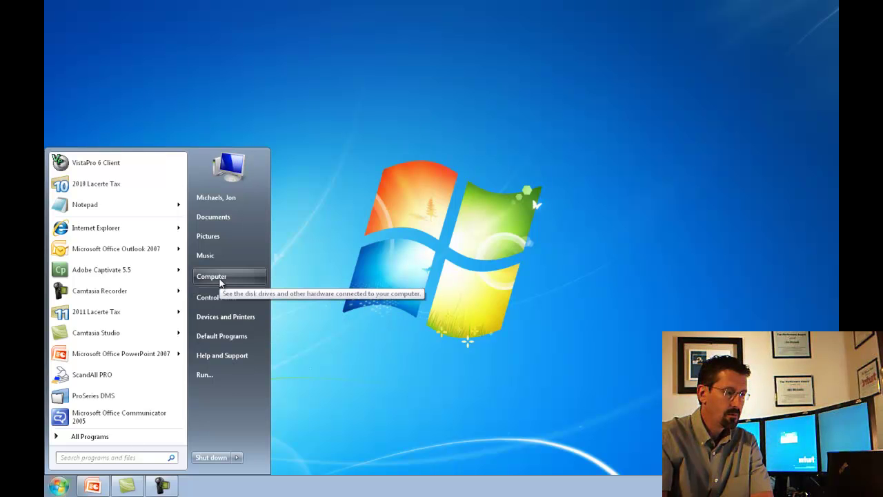
left_click(223, 278)
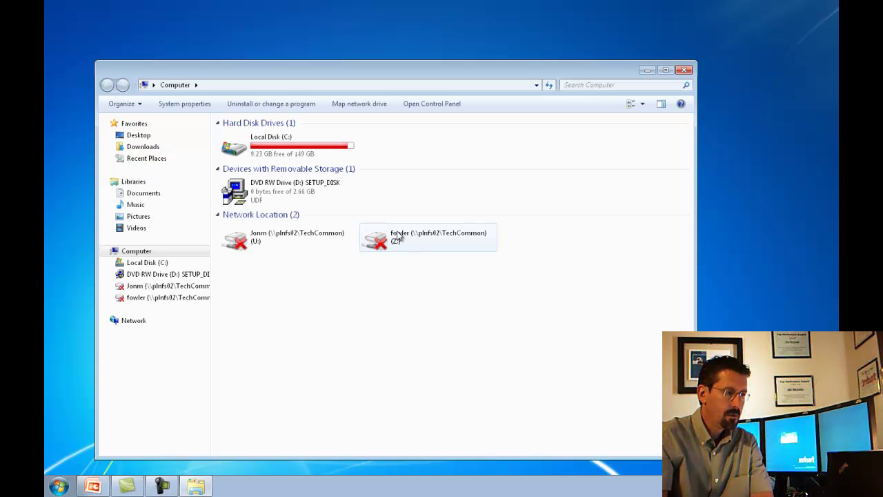
mouse_move(261, 190)
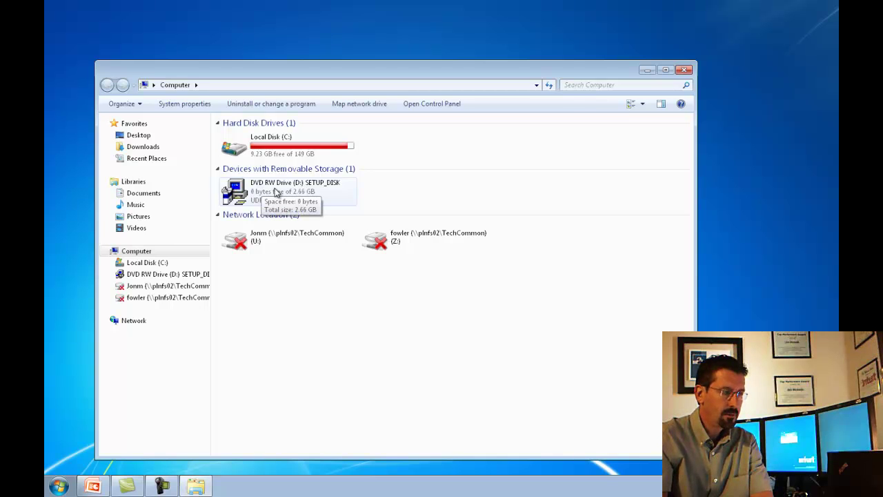
left_click(271, 190)
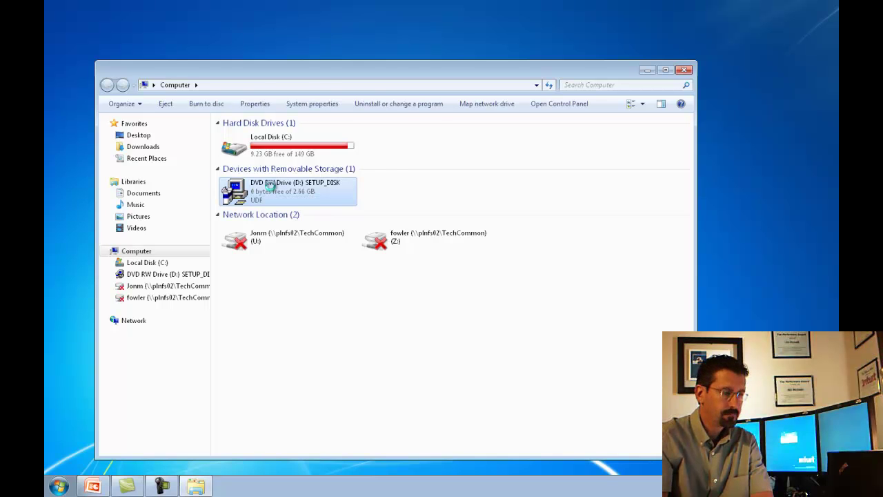
double_click(269, 186)
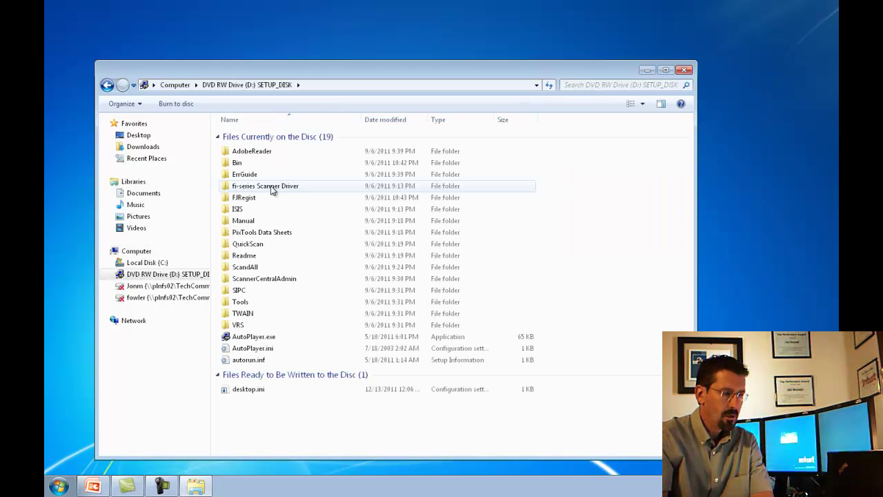
double_click(253, 337)
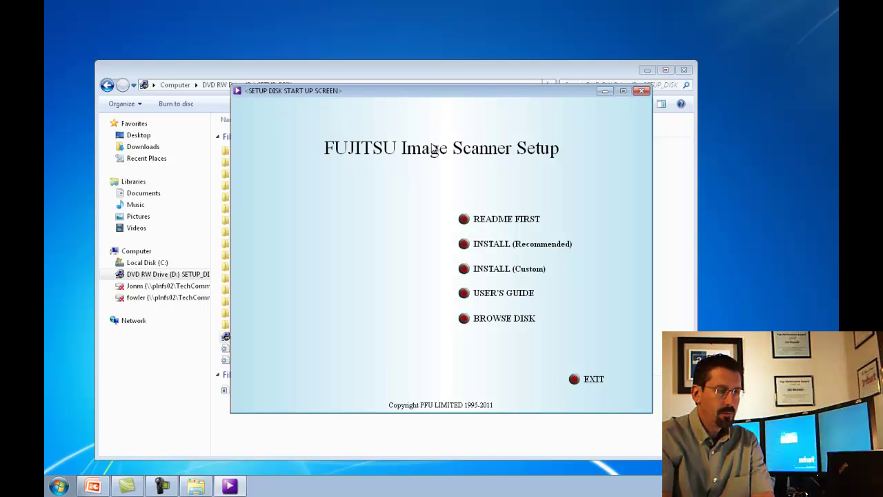
Start the recommended scanner installation and postpone the owner product registration with a reminder in 14 days.
left_click(467, 242)
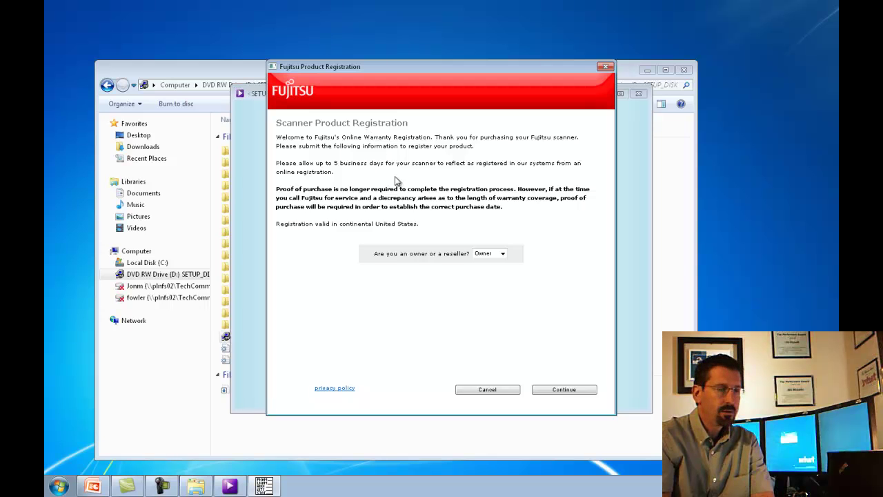
left_click(503, 254)
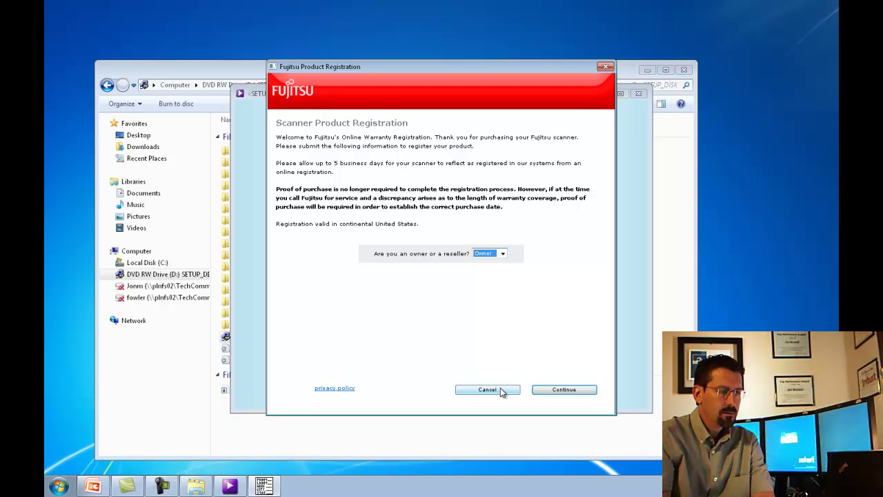
left_click(559, 394)
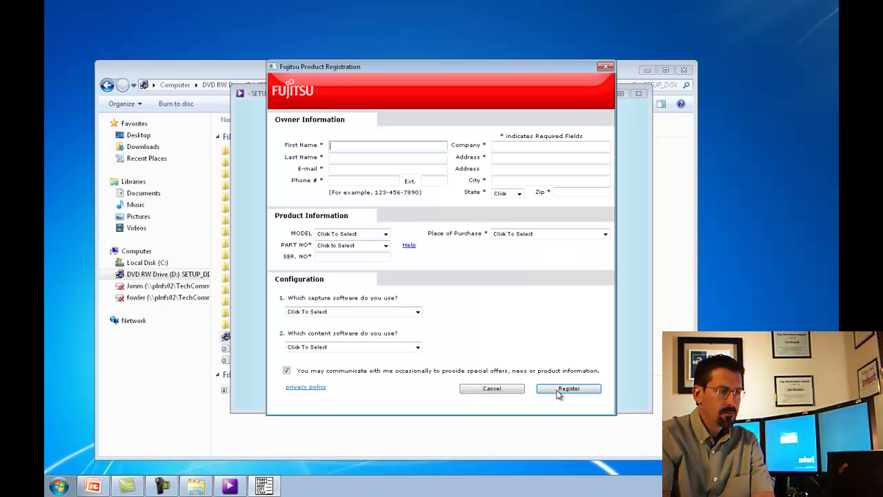
left_click(343, 145)
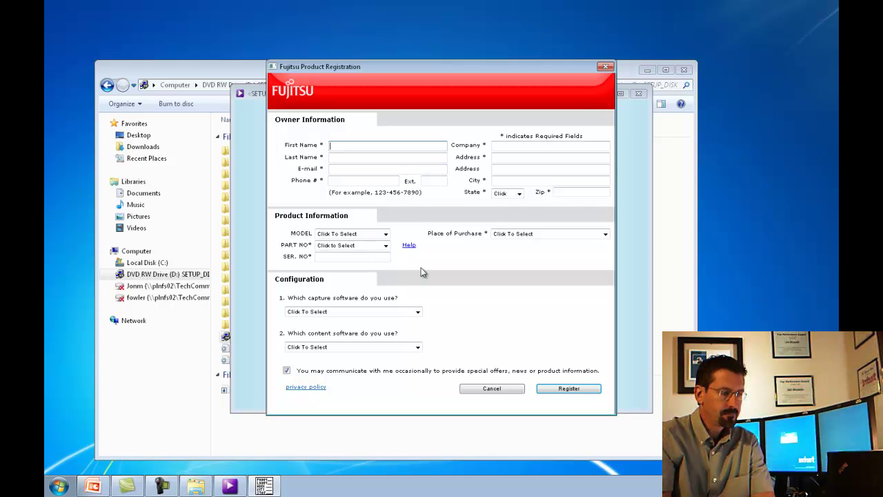
left_click(500, 390)
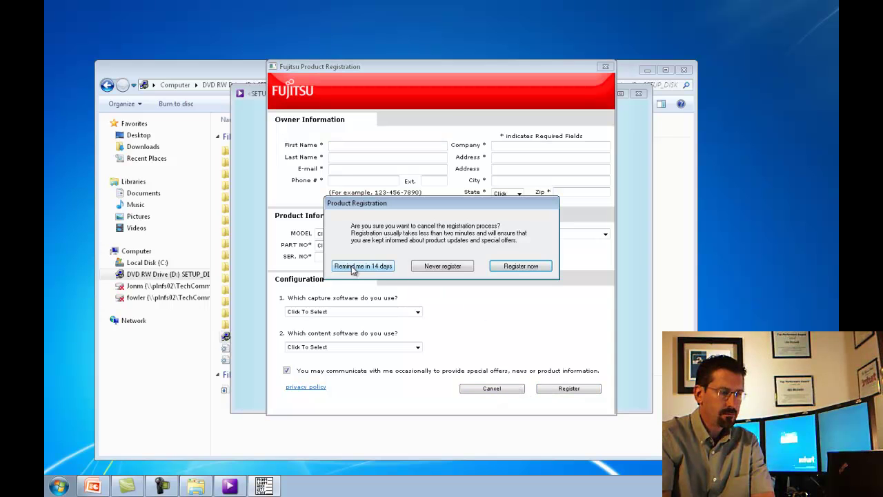
left_click(389, 269)
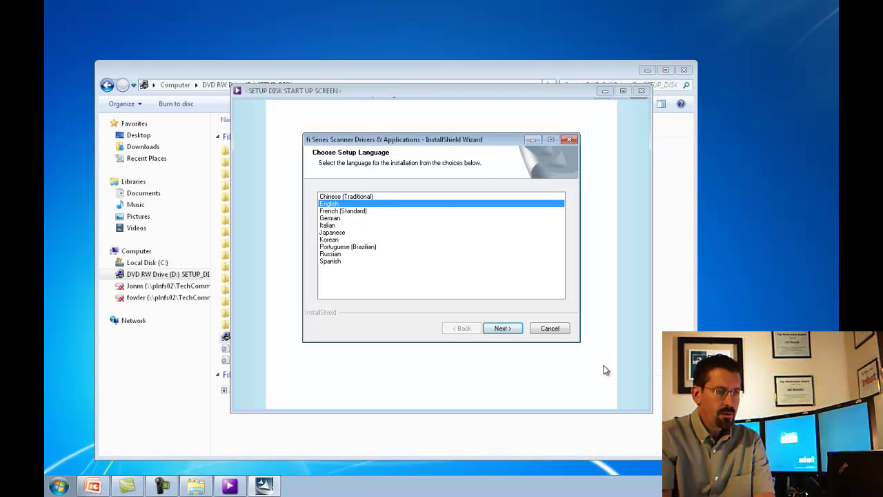
Use English as the setup language and select fi-6130Z as the scanner model to connect.
left_click(498, 330)
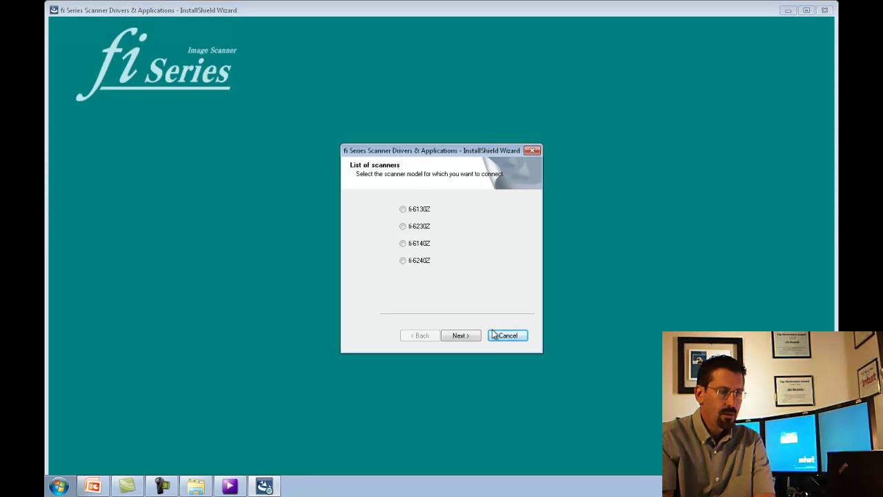
left_click(403, 210)
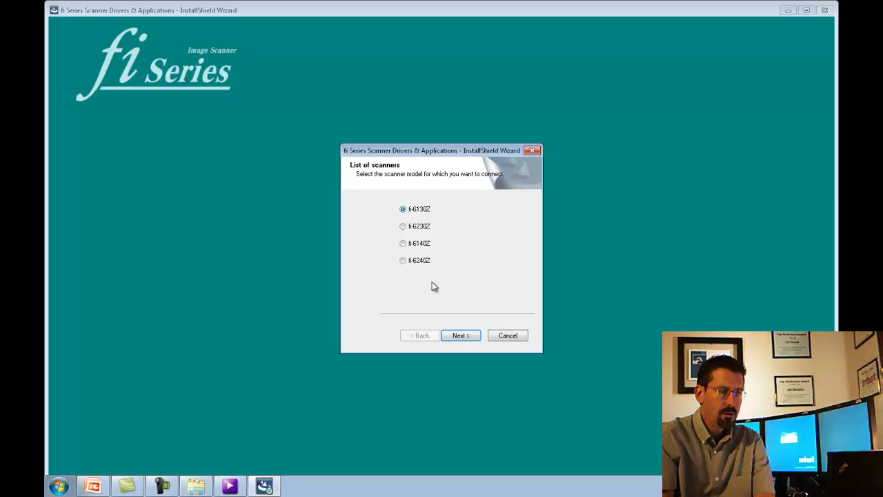
left_click(460, 336)
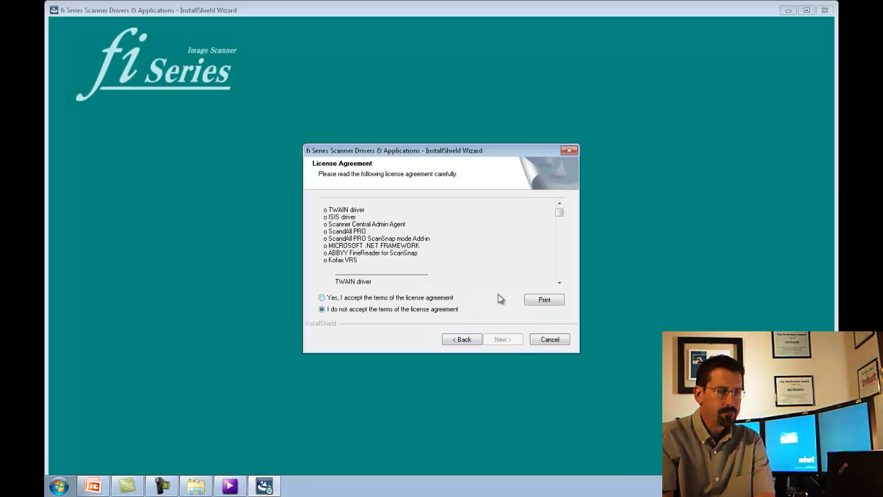
Accept the license agreement for the scanner drivers and applications and continue the setup.
left_click_drag(475, 150, 546, 104)
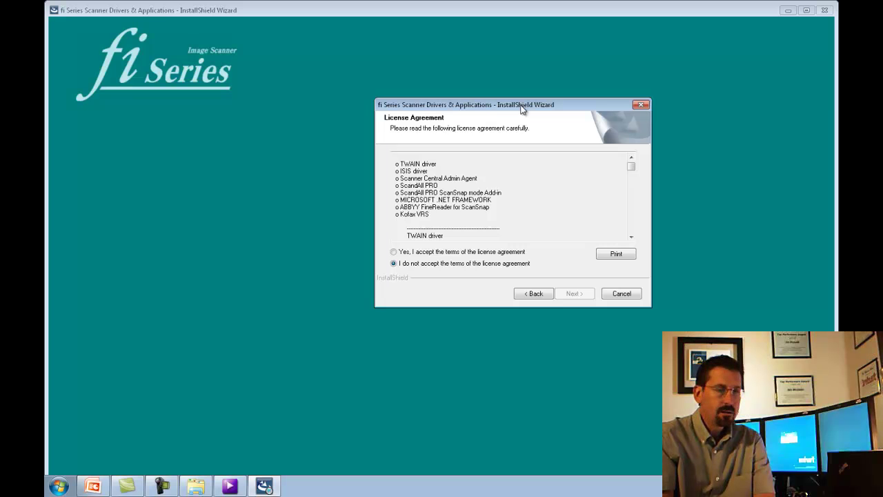
left_click_drag(522, 109, 518, 125)
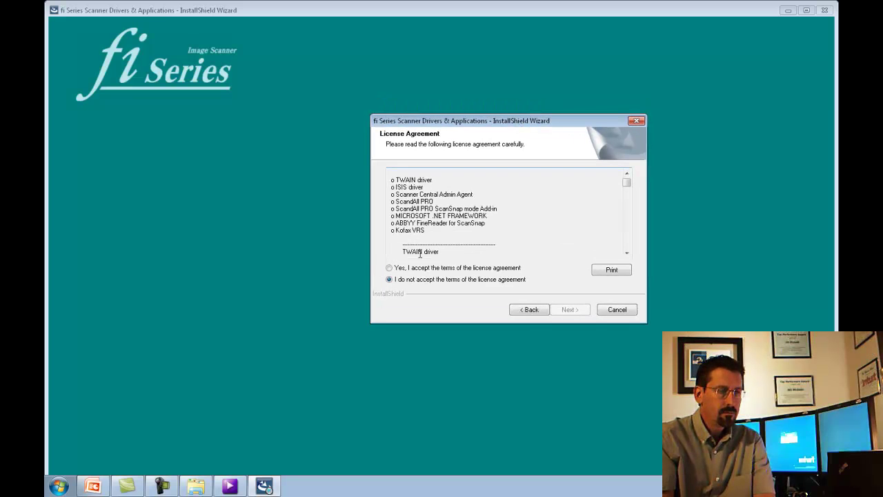
left_click(389, 268)
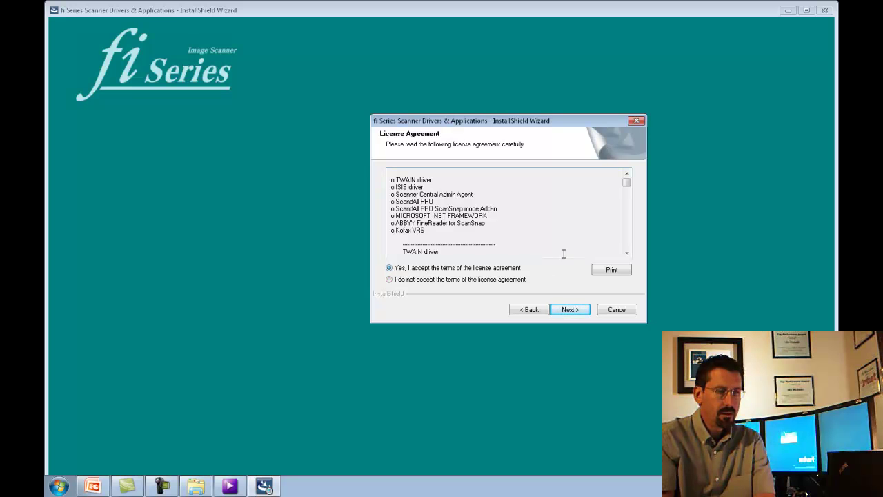
left_click(570, 309)
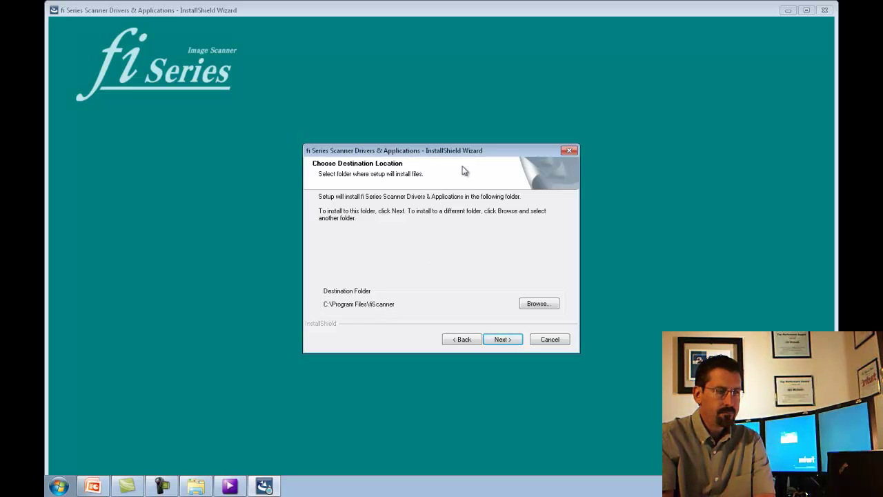
Keep the destination folder C:\Program Files\fiScanner, and start copying the files after reviewing the listed applications.
left_click_drag(464, 150, 495, 102)
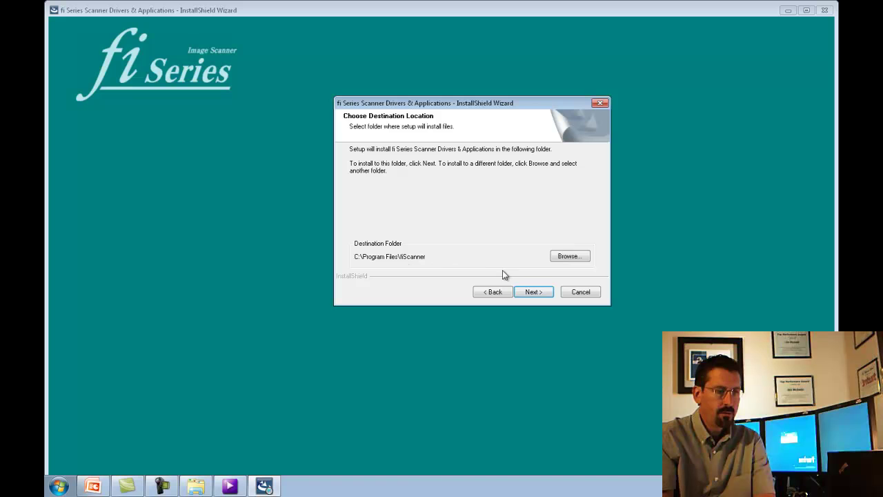
left_click(534, 298)
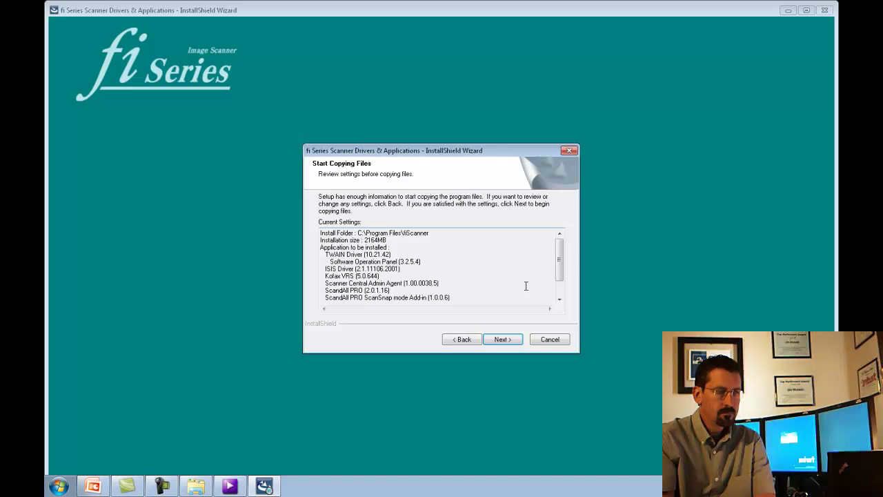
left_click_drag(558, 256, 559, 238)
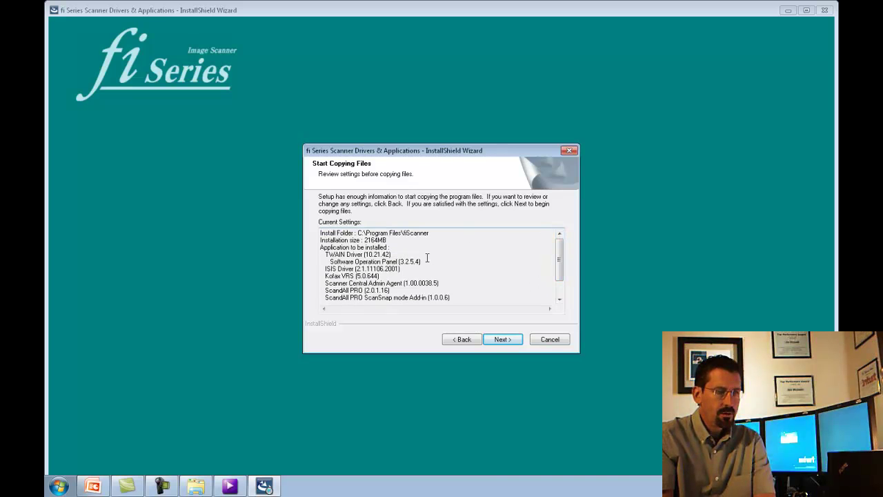
scroll(414, 276, "down", 1)
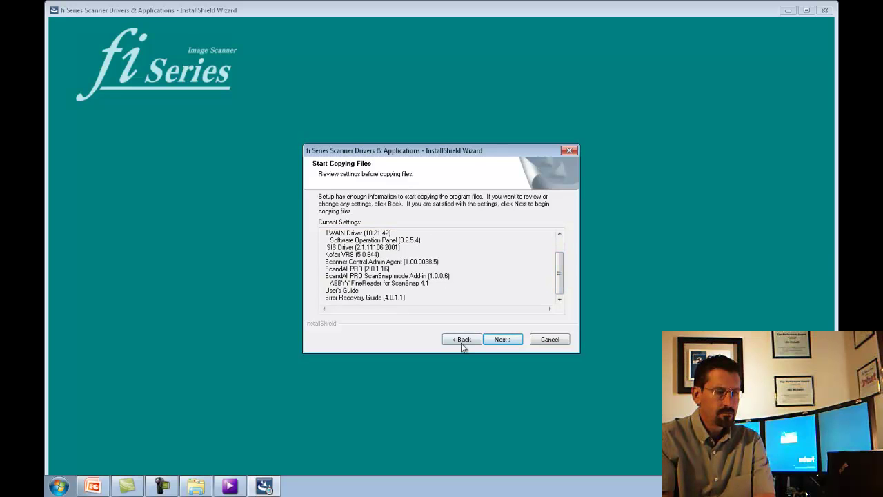
left_click(499, 339)
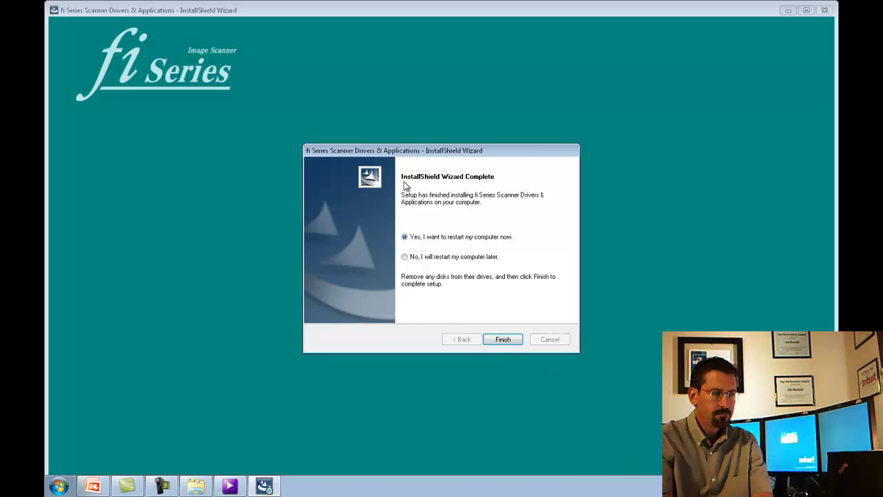
Finish the installation with the computer restart postponed, and close the scanner setup and the disc's folder window.
left_click_drag(422, 152, 463, 115)
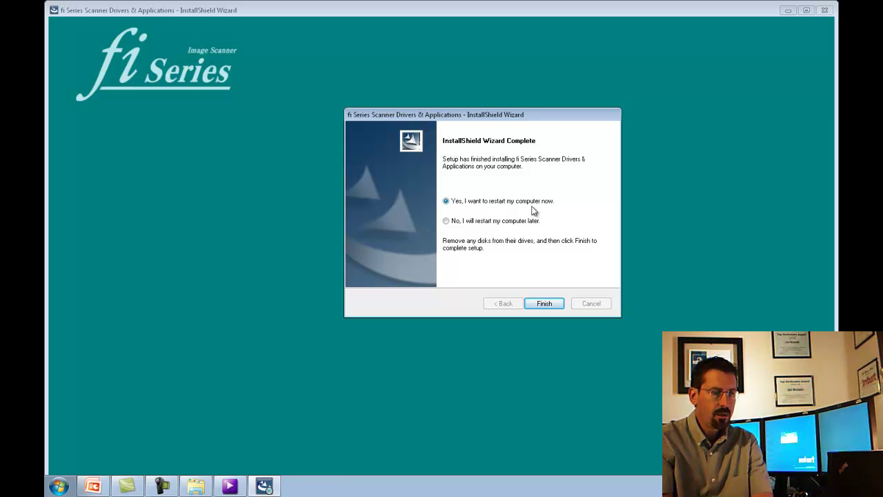
left_click_drag(404, 119, 365, 132)
left_click(408, 233)
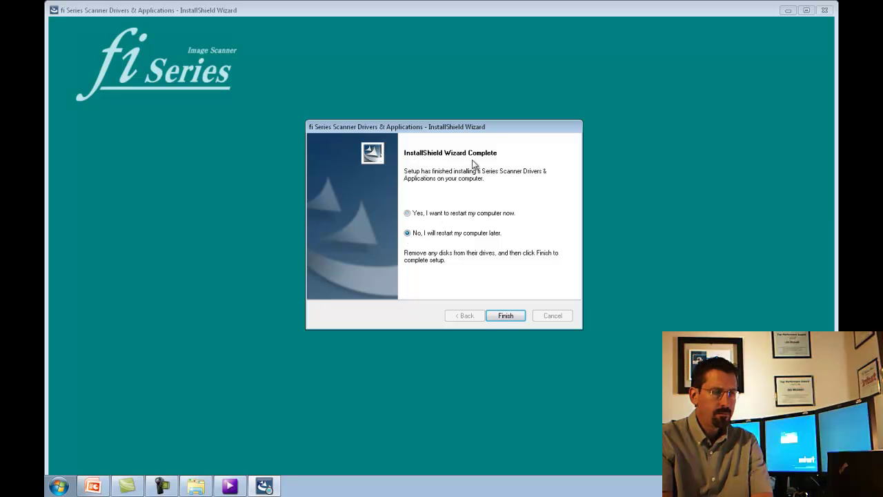
left_click(505, 316)
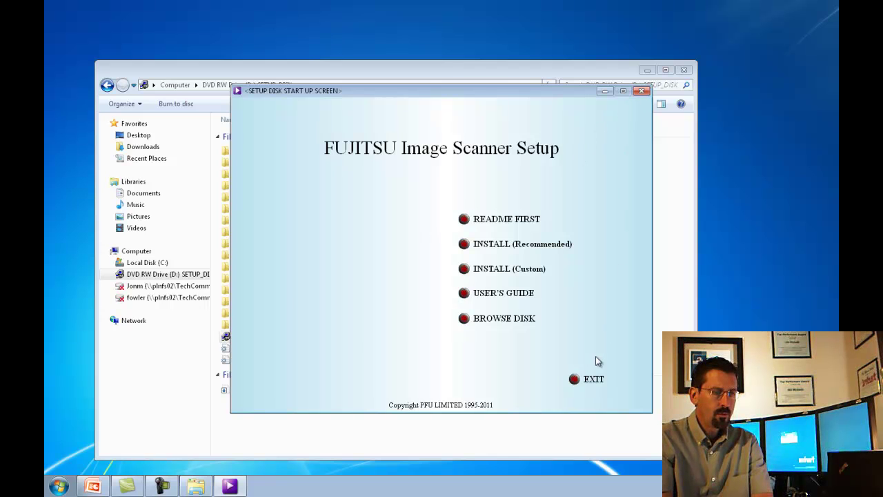
left_click(586, 381)
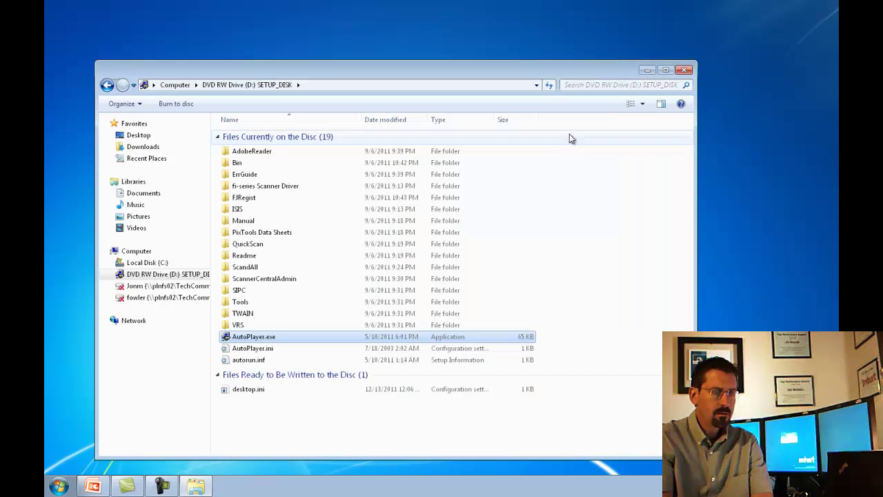
left_click(684, 71)
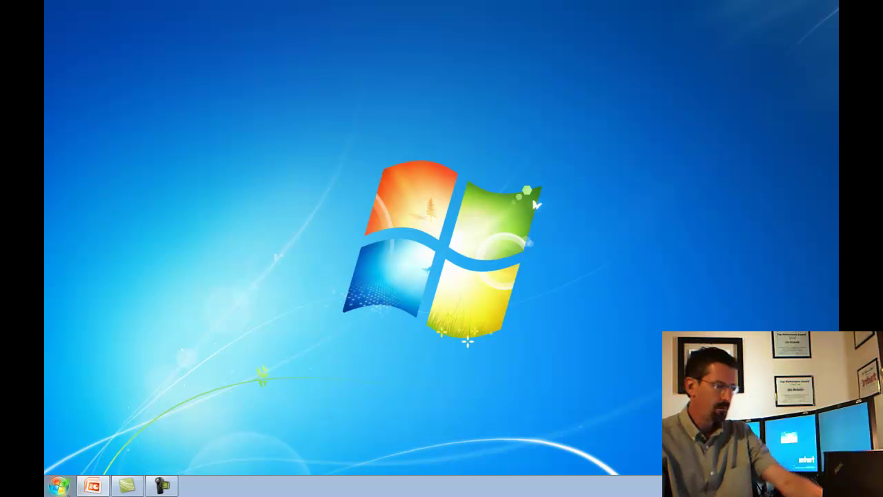
Check Devices and Printers for the connected fi-series scanner and close the window.
left_click(59, 487)
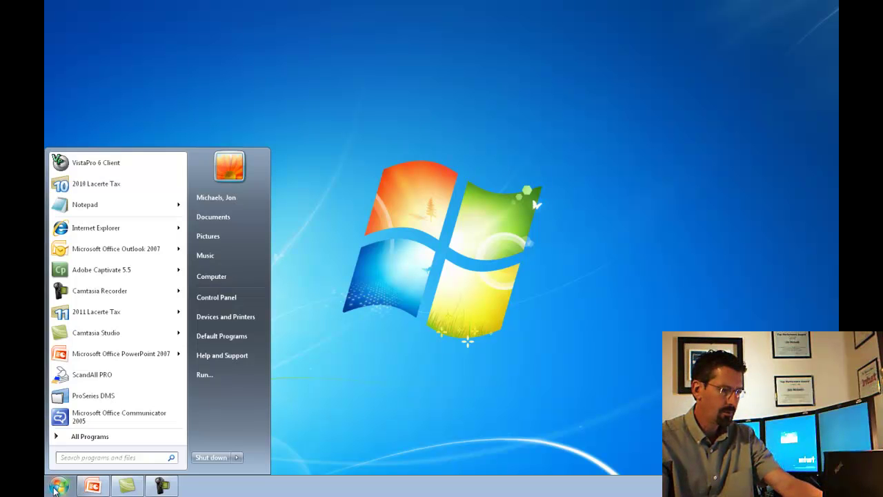
left_click(235, 317)
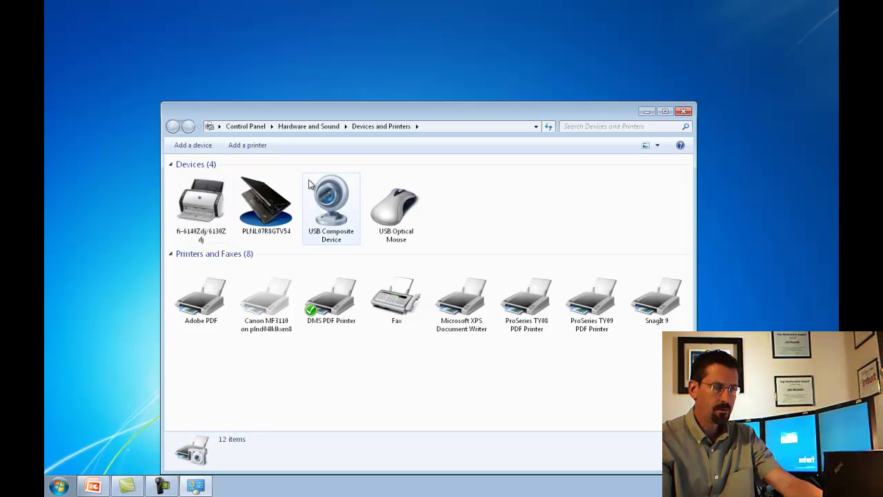
left_click(684, 112)
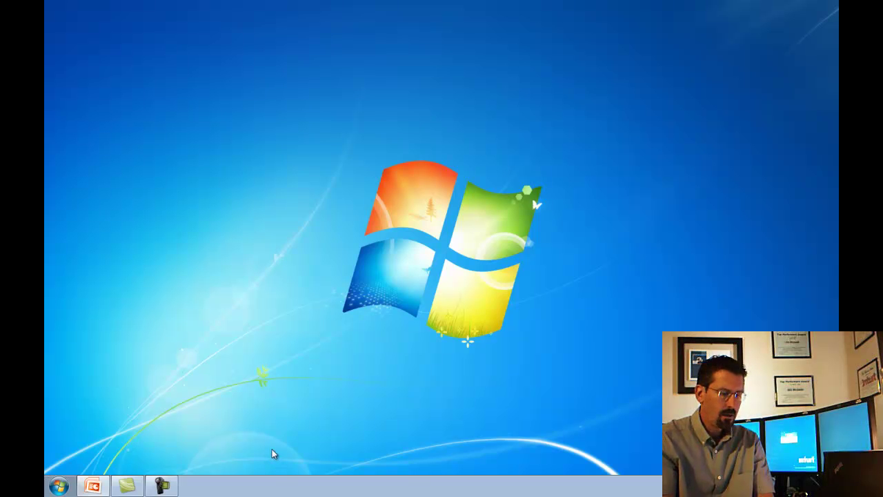
Launch ScandAll PRO from the Fujitsu ScandAll PRO program group.
left_click(59, 486)
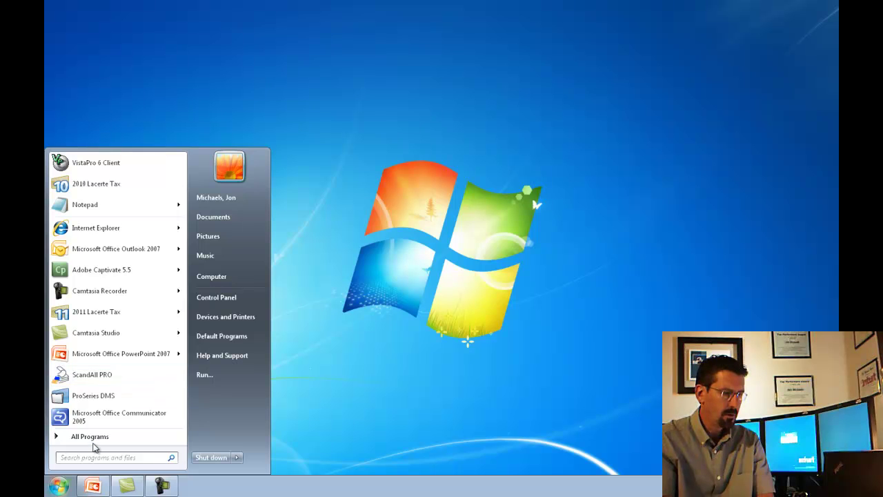
left_click(94, 441)
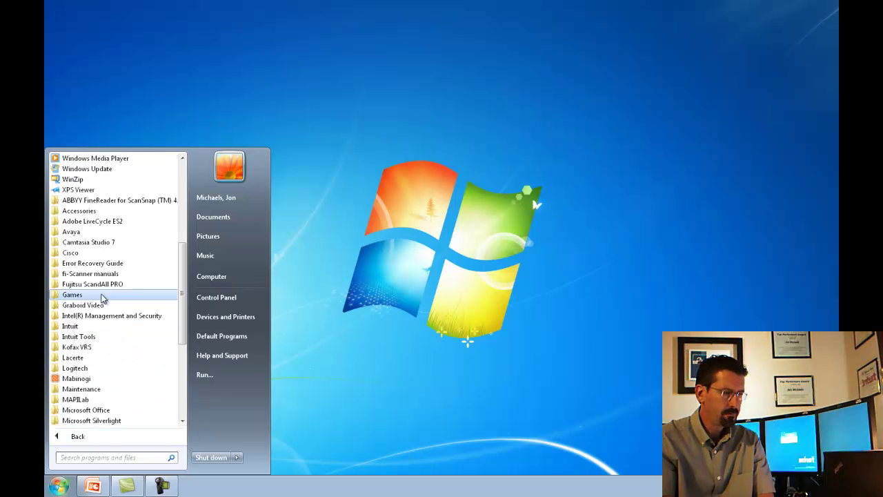
left_click(98, 285)
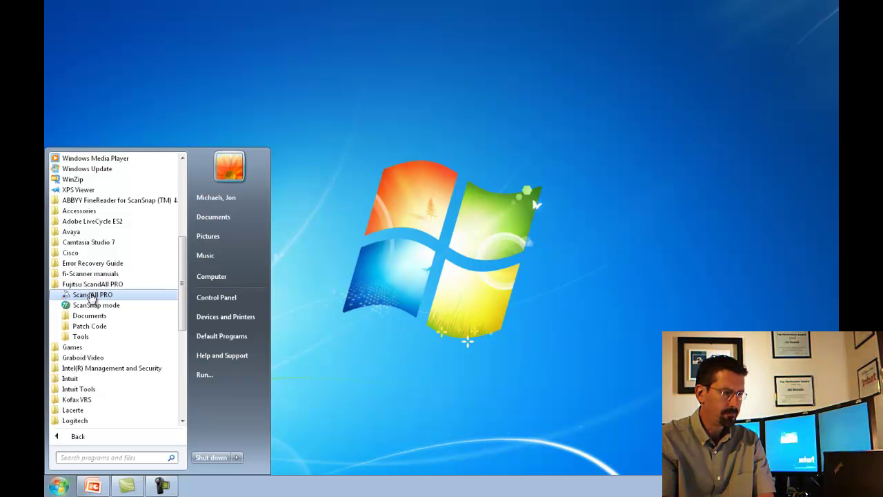
left_click(92, 295)
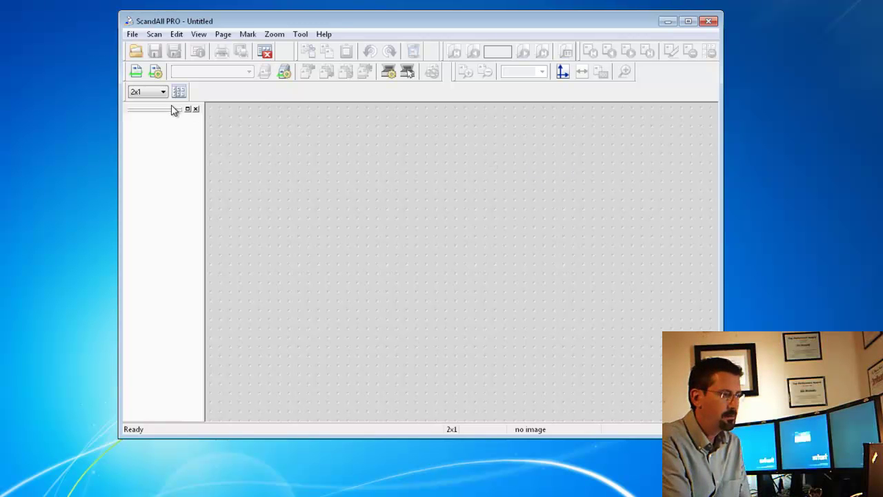
In the scan settings, name the output file "document" with the name rule off, and keep PDF File (*.pdf) after reviewing the file formats.
left_click(156, 72)
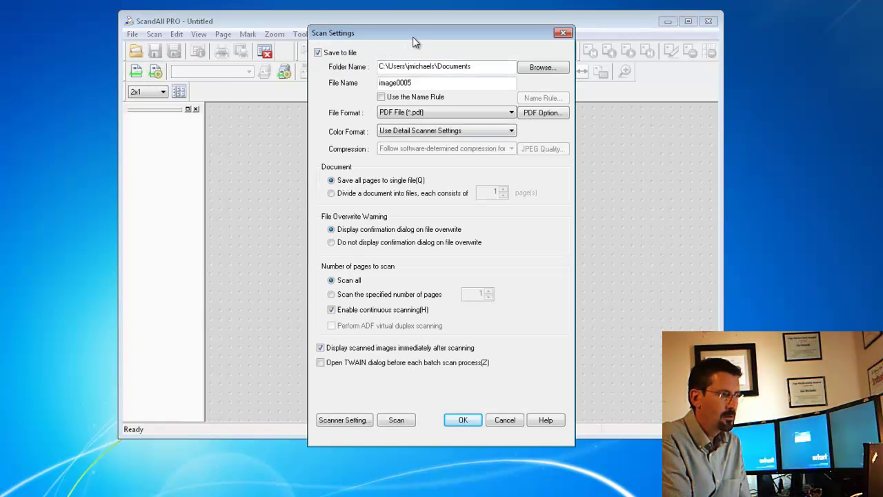
left_click_drag(414, 36, 403, 23)
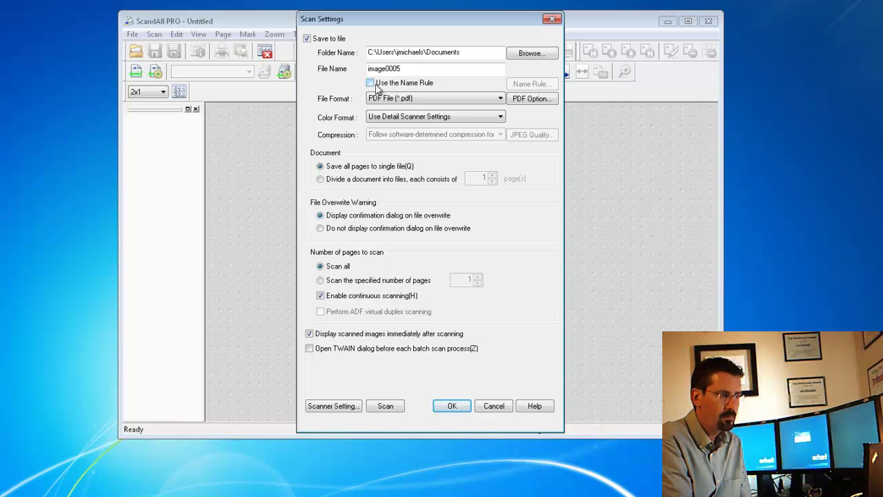
left_click(372, 83)
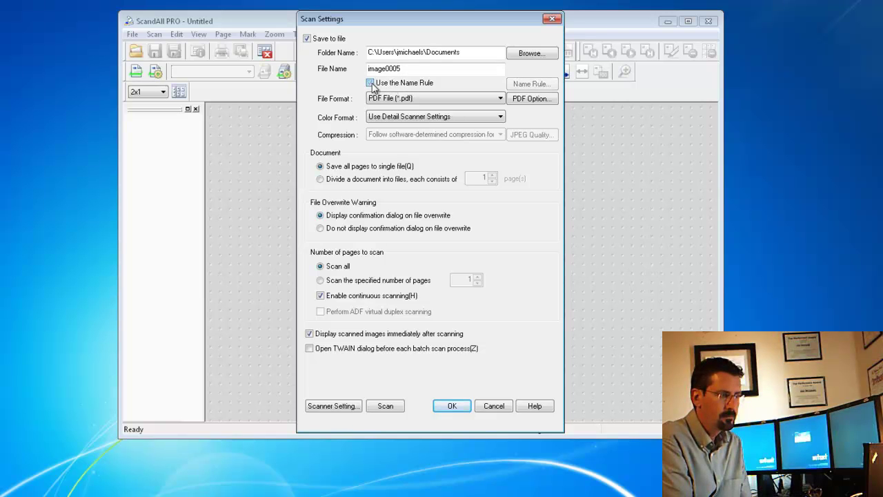
left_click(410, 68)
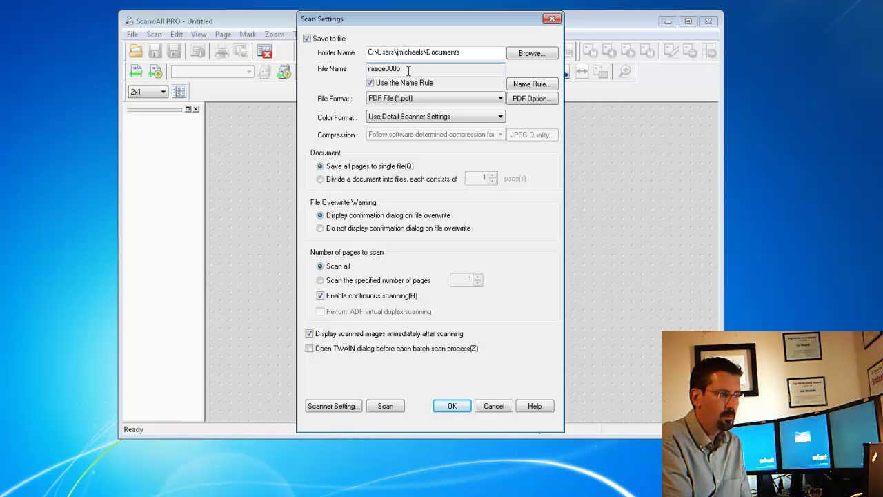
left_click(370, 83)
left_click_drag(403, 69, 316, 69)
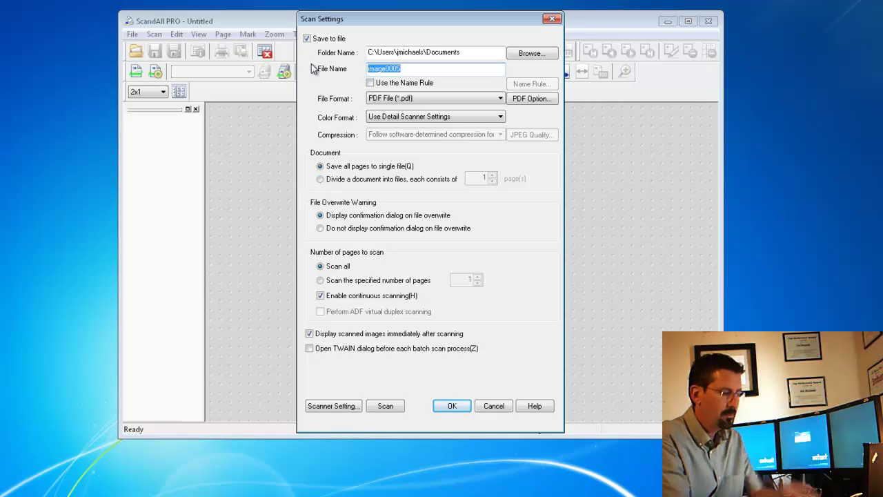
type("docum")
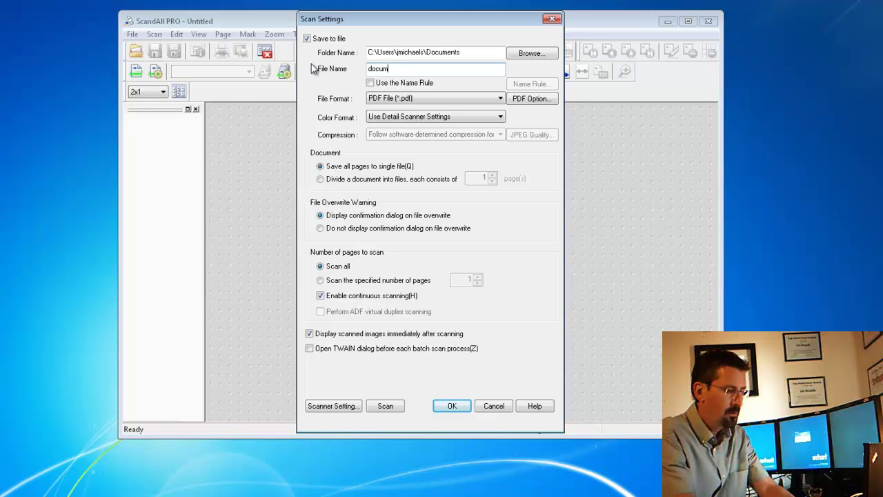
type("ent")
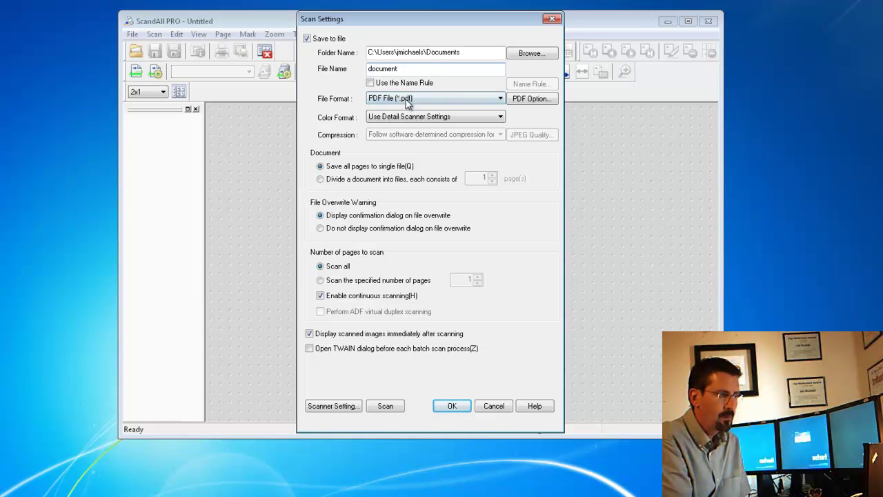
left_click(501, 102)
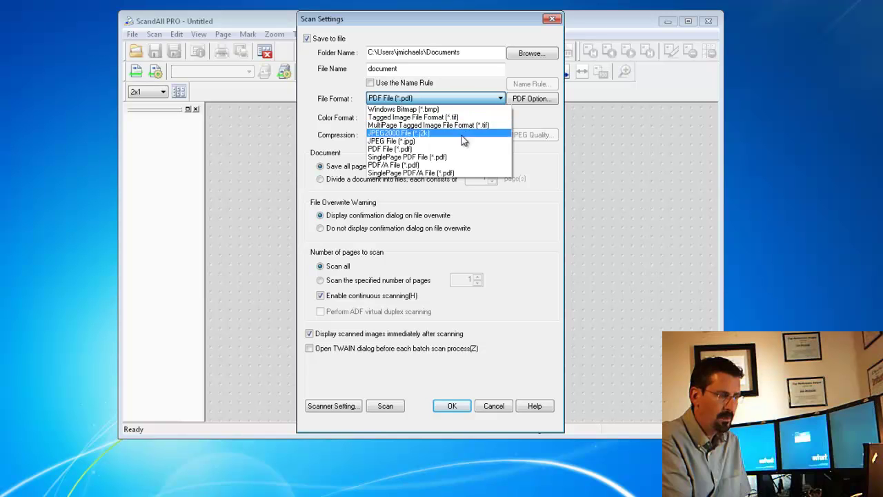
left_click(474, 87)
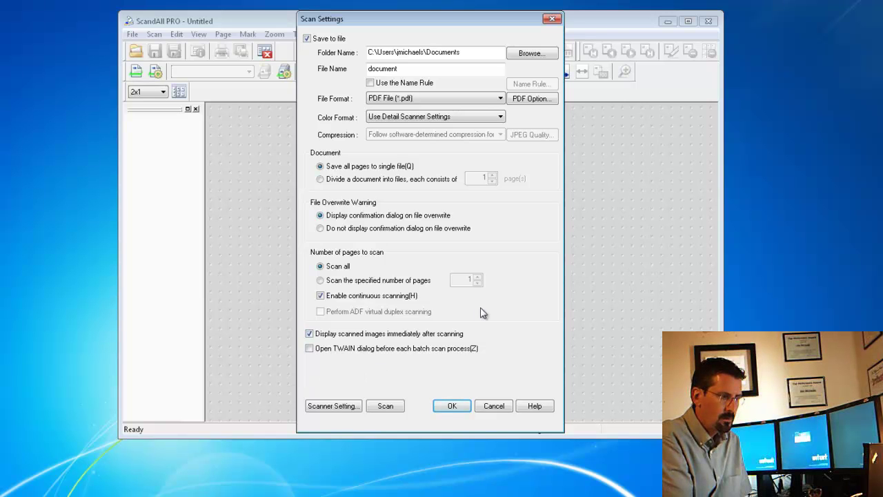
Open the detailed scanner settings and keep the 300 x 300 resolution and the Black & White image mode after reviewing their options.
left_click(334, 406)
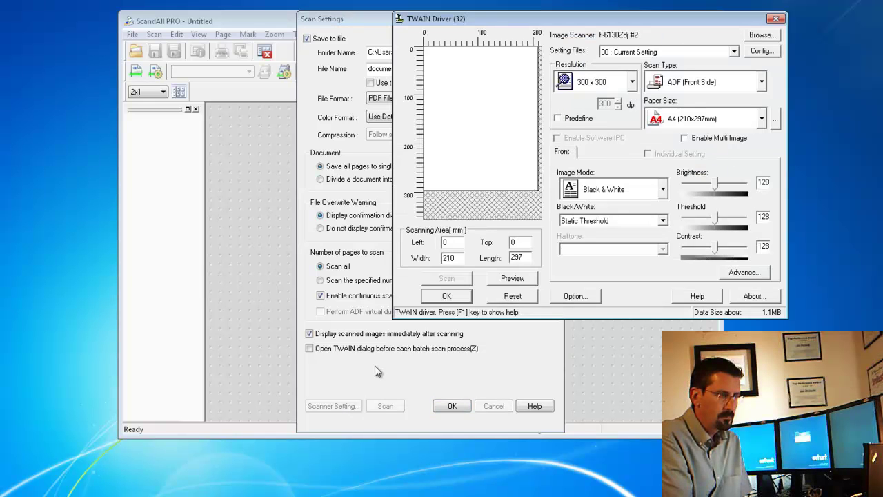
left_click_drag(572, 21, 450, 40)
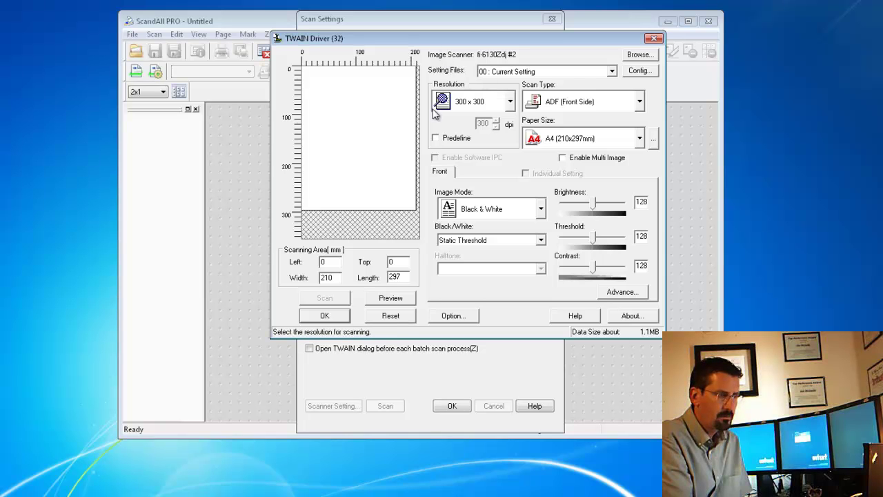
left_click(511, 104)
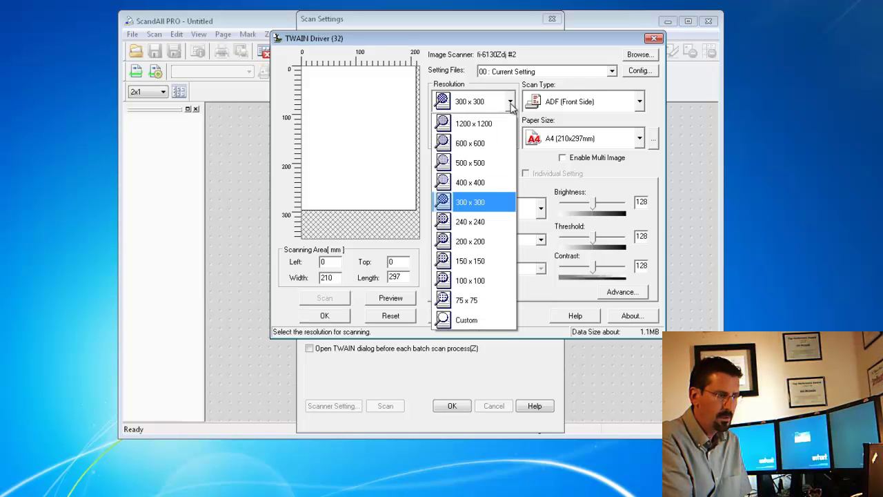
left_click(494, 203)
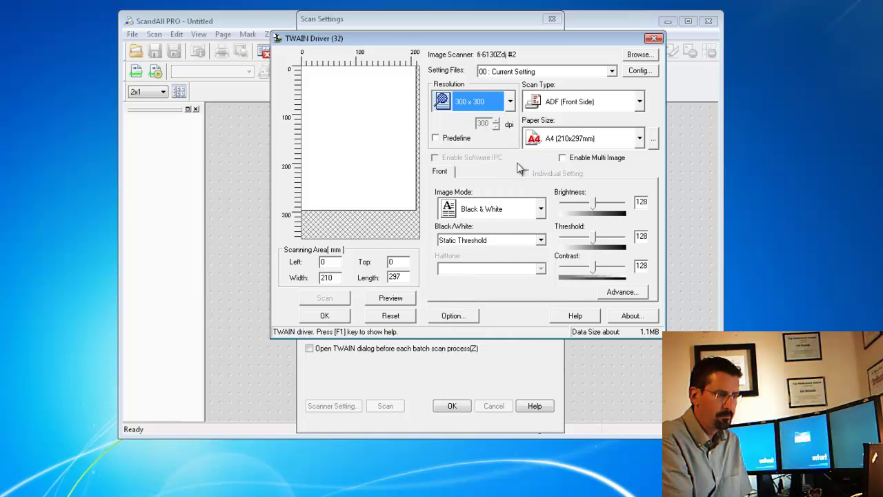
left_click(542, 209)
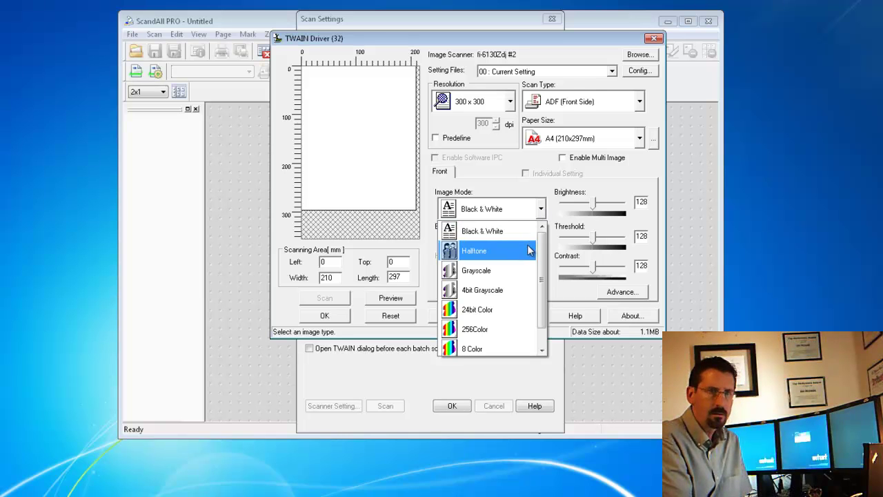
mouse_move(542, 262)
left_mouse_down()
mouse_move(541, 292)
mouse_move(541, 262)
left_mouse_up()
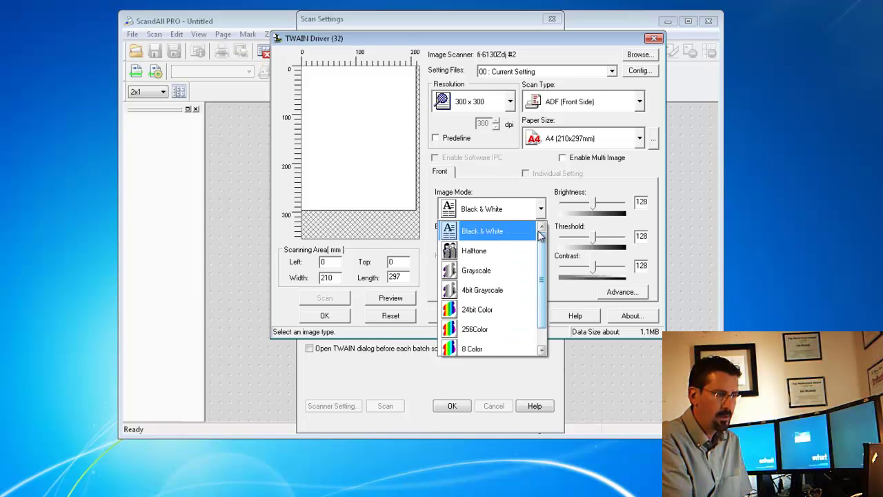
left_click(505, 170)
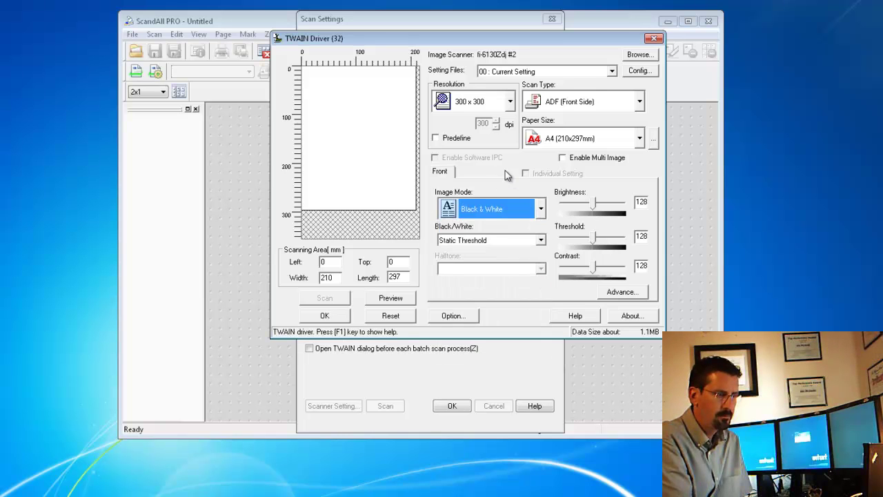
Keep ADF (Front Side) as the scan type after reviewing the alternatives, and confirm both the scanner and scan settings.
left_click(640, 102)
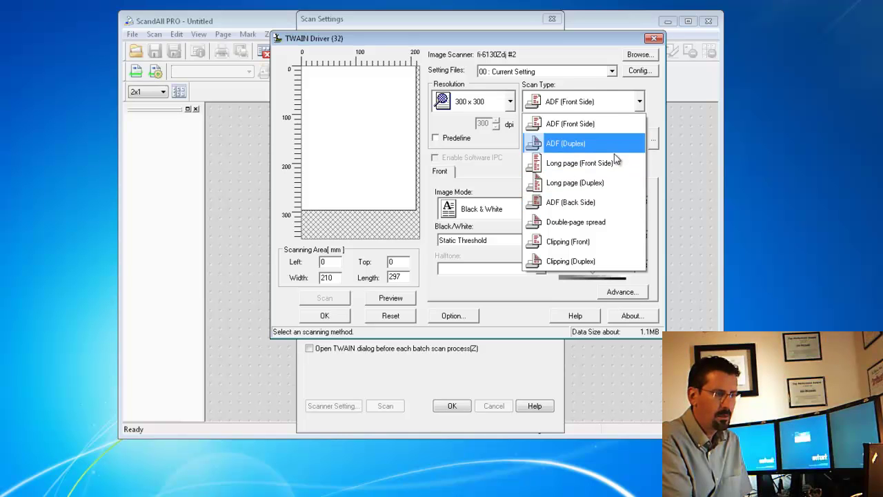
left_click(649, 93)
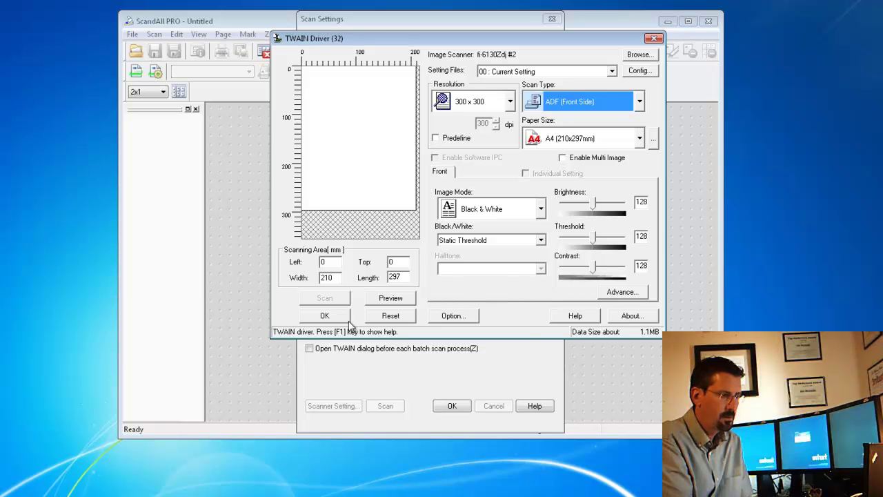
left_click(325, 315)
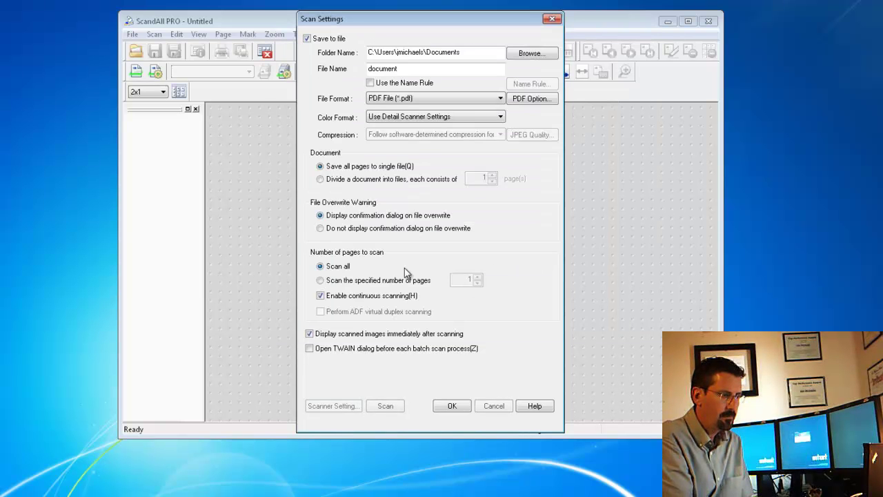
left_click(453, 405)
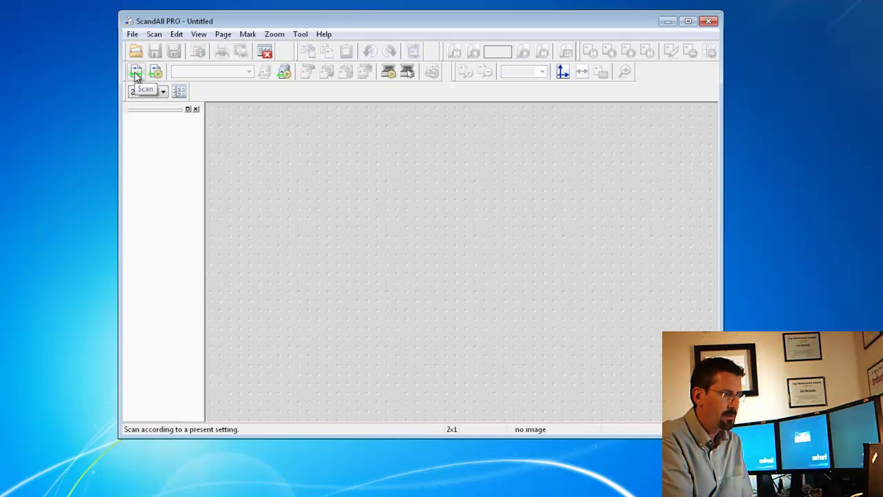
Scan the loaded document with the present settings and decline to continue scanning once its pages are in.
left_click(155, 34)
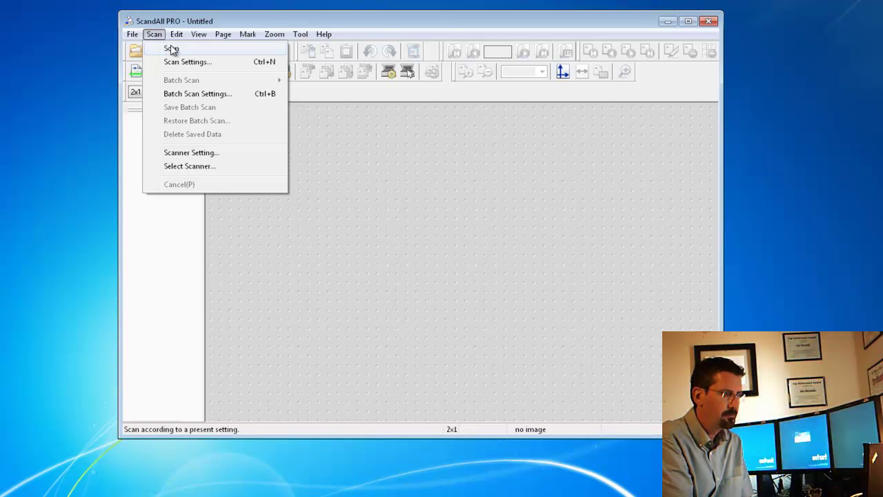
left_click(133, 113)
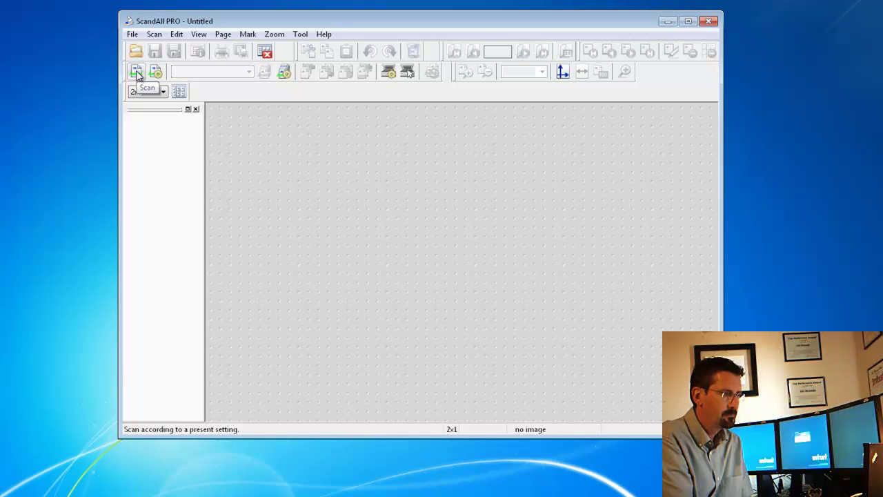
left_click(136, 72)
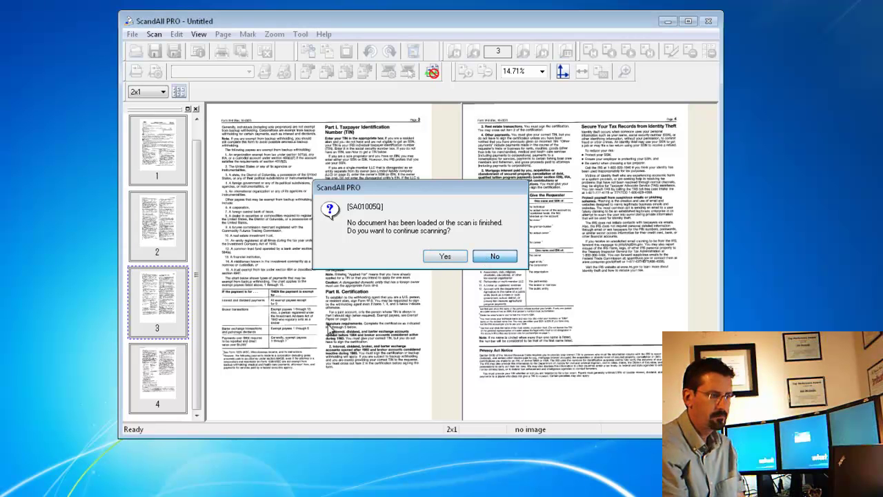
key("Return")
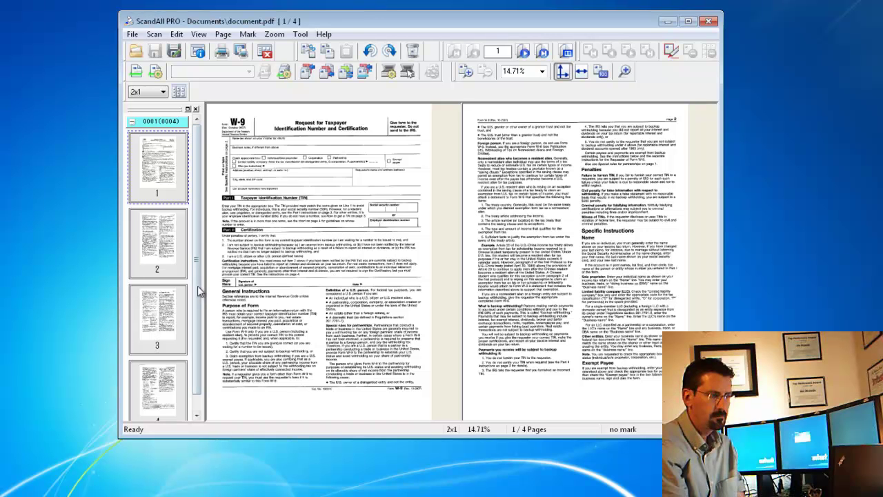
Review scanned pages 2 through 4 from their thumbnails and exit ScandAll PRO.
left_click(170, 249)
left_click(144, 325)
left_click(160, 381)
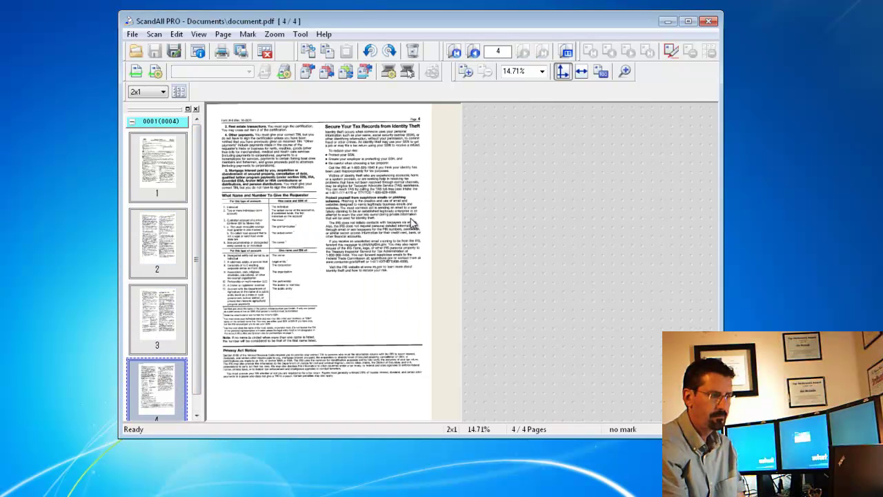
left_click(132, 35)
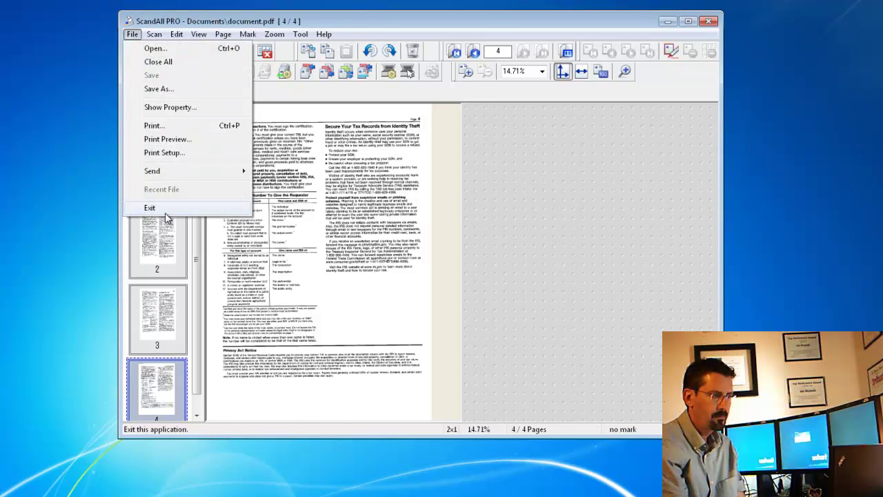
left_click(163, 209)
Open document.pdf from the Documents library and look through its scanned pages, returning to page 1.
key("super")
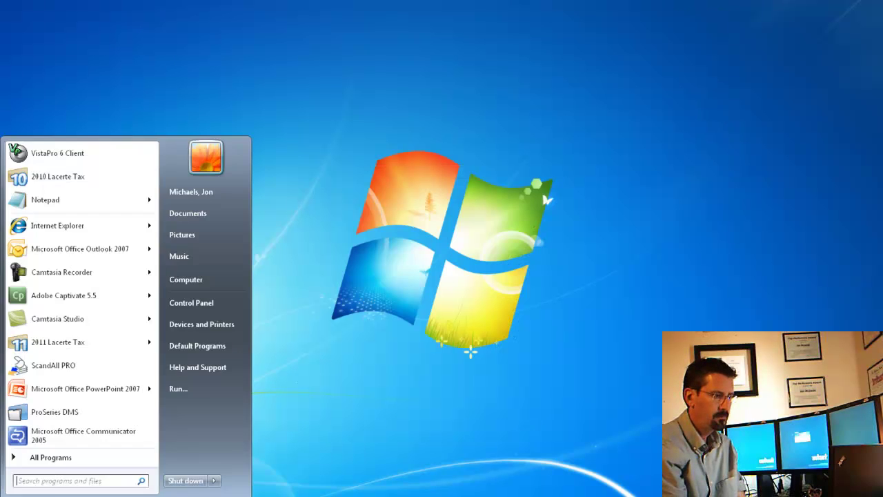
left_click(195, 214)
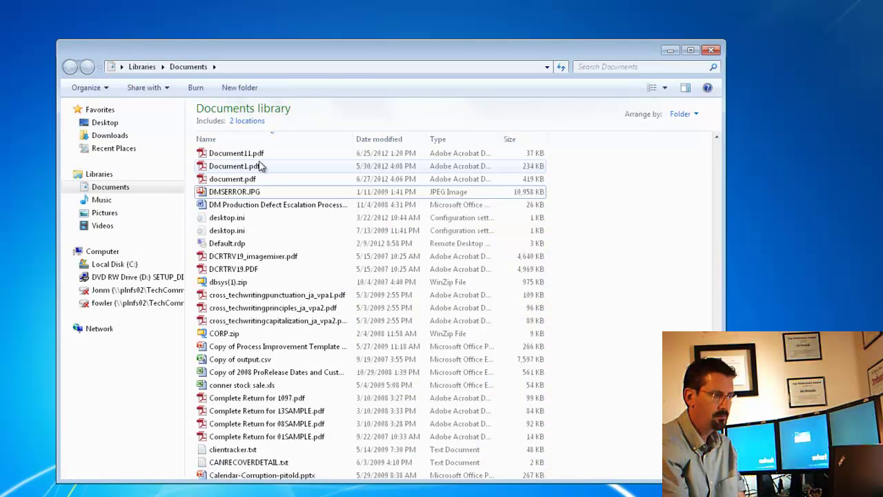
left_click(235, 180)
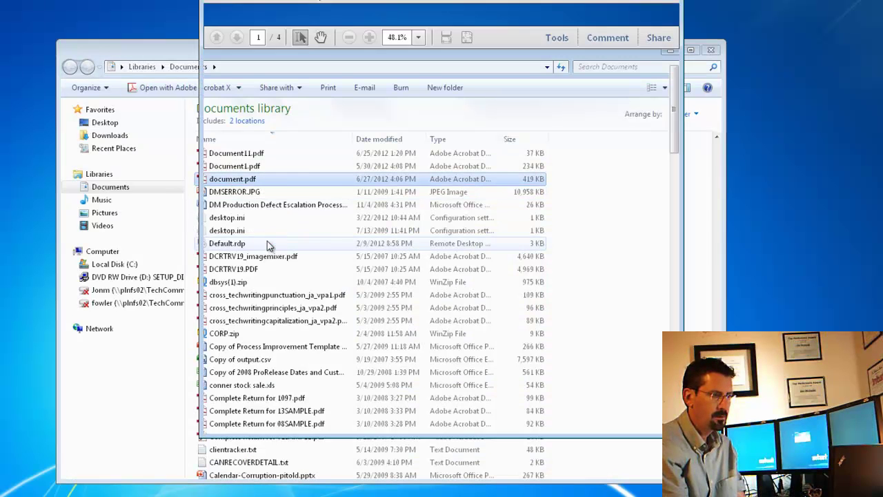
scroll(303, 212, "down", 5)
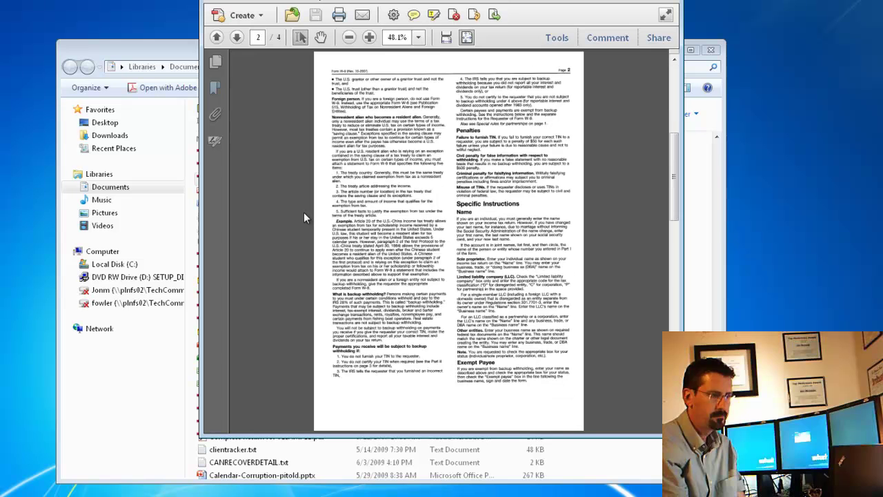
scroll(304, 215, "up", 5)
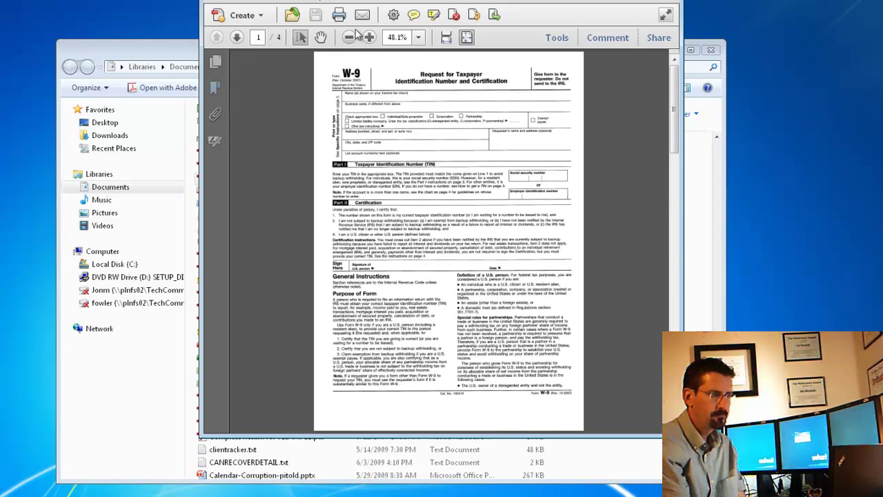
left_click_drag(367, 3, 304, 38)
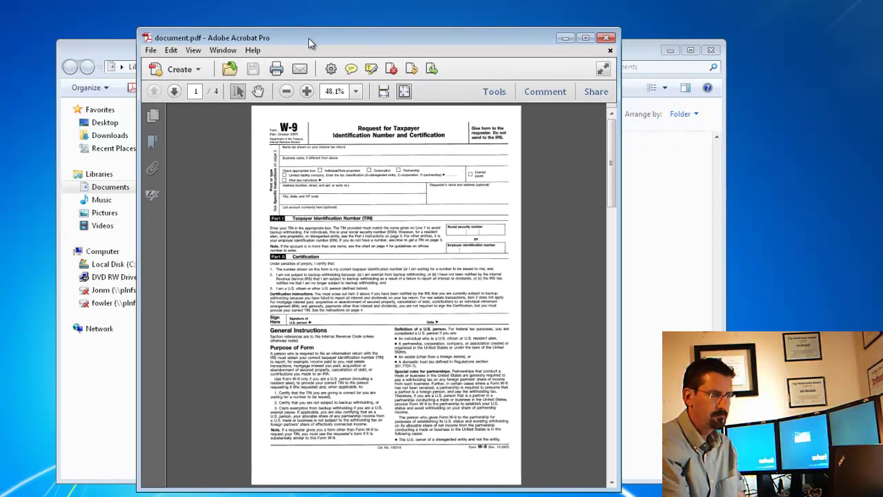
left_click(611, 183)
scroll(607, 195, "down", 10)
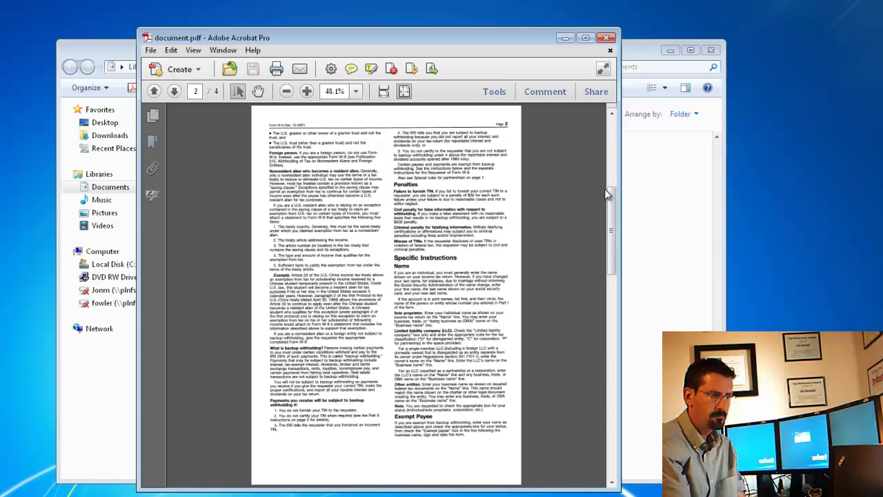
scroll(607, 195, "up", 10)
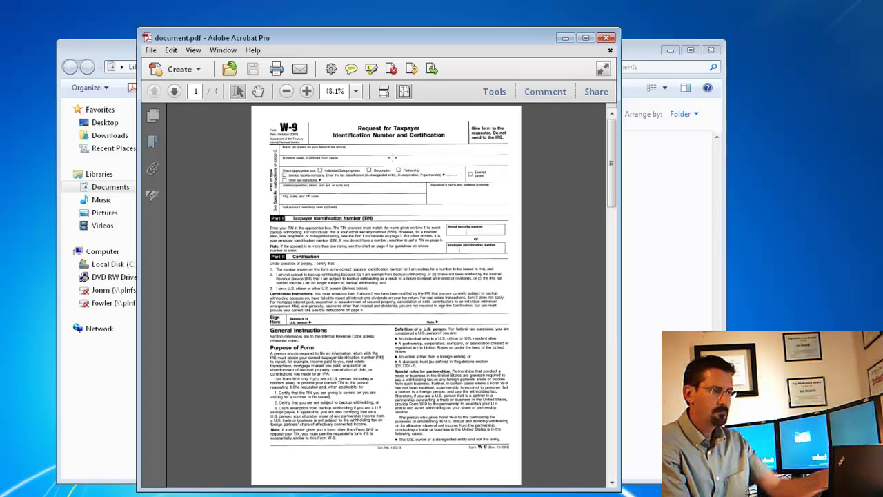